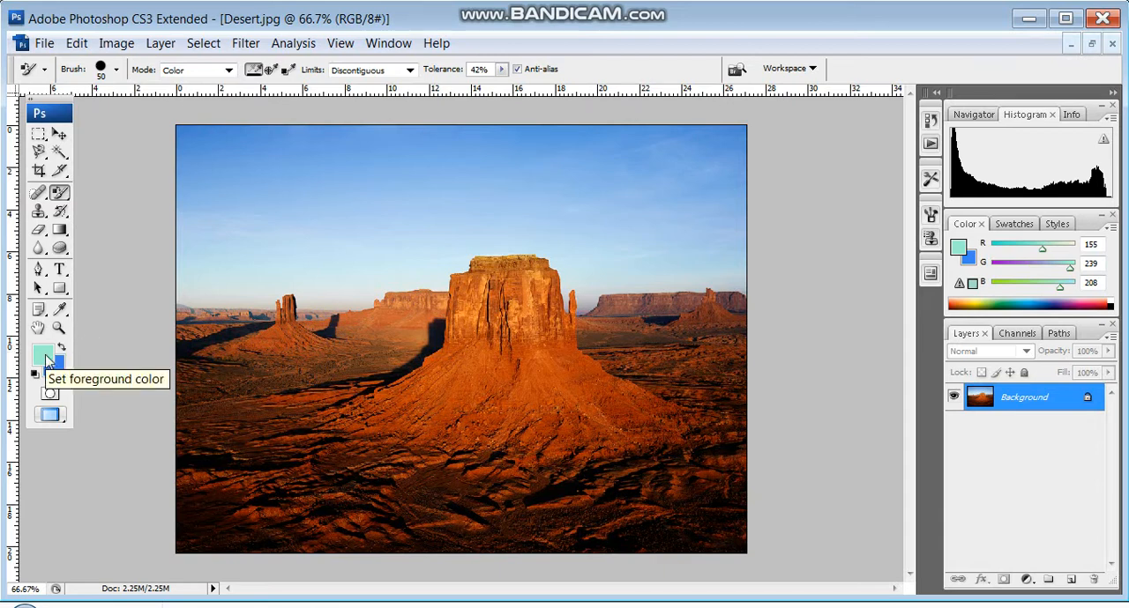
- Set the foreground colour to pale yellow (#eef28c)
click(46, 360)
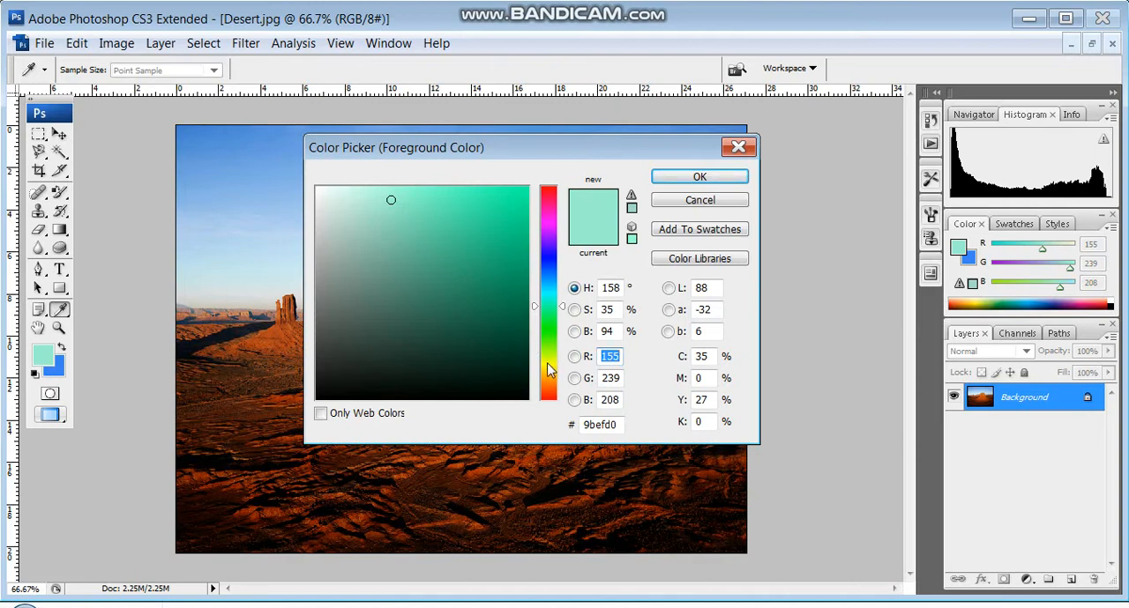
drag(547, 369, 547, 363)
click(404, 197)
click(665, 179)
key(b)
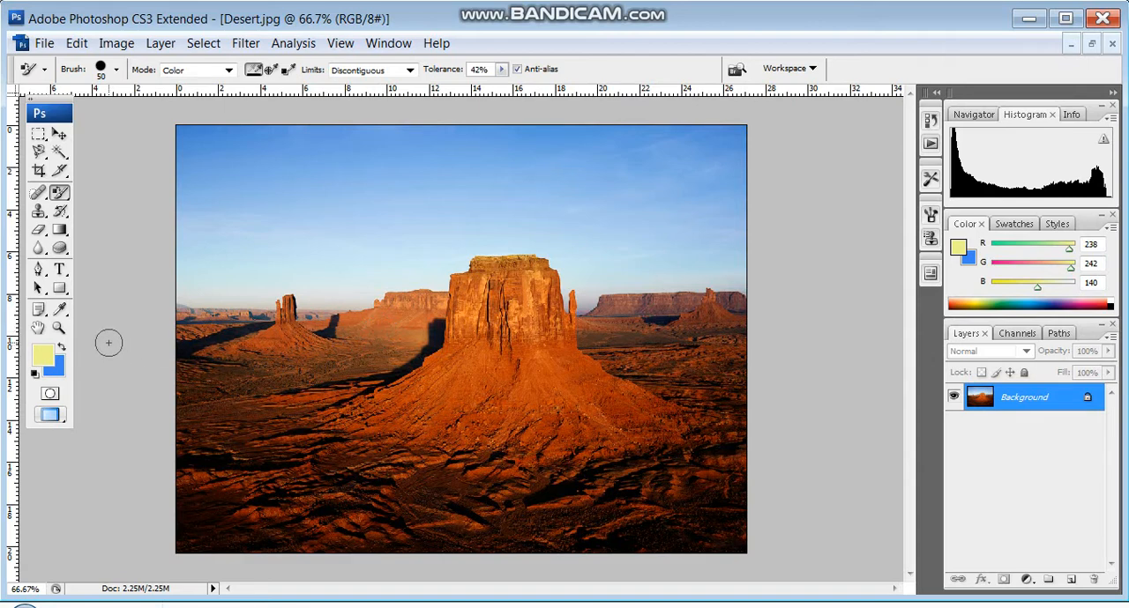
- Select the central butte with the Magic Wand and add the surrounding desert ground areas to the selection
click(60, 153)
click(295, 362)
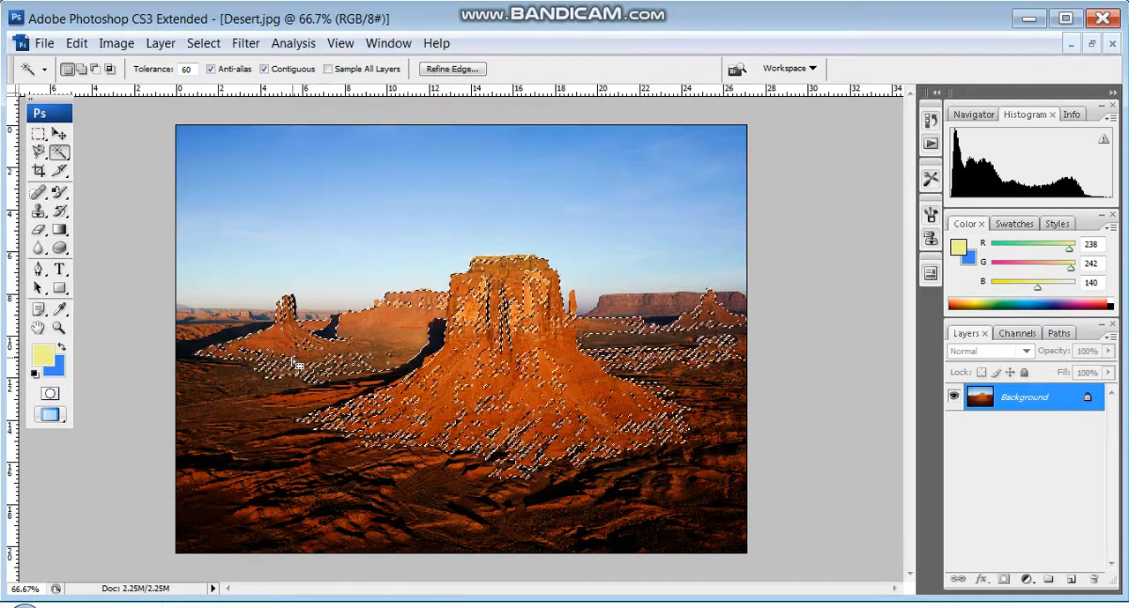
right_click(277, 398)
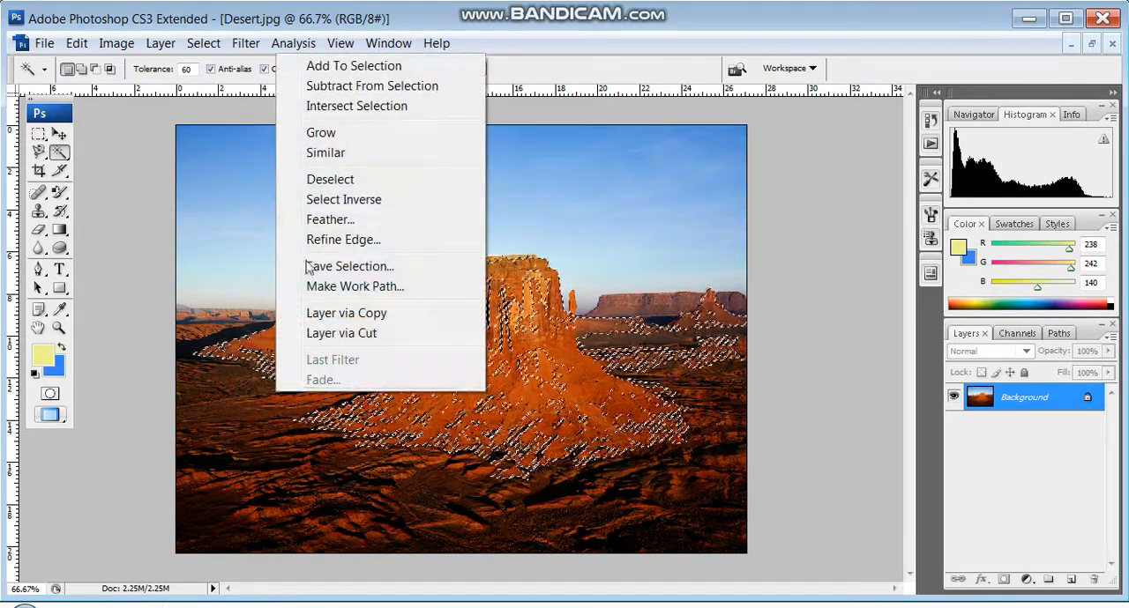
click(354, 68)
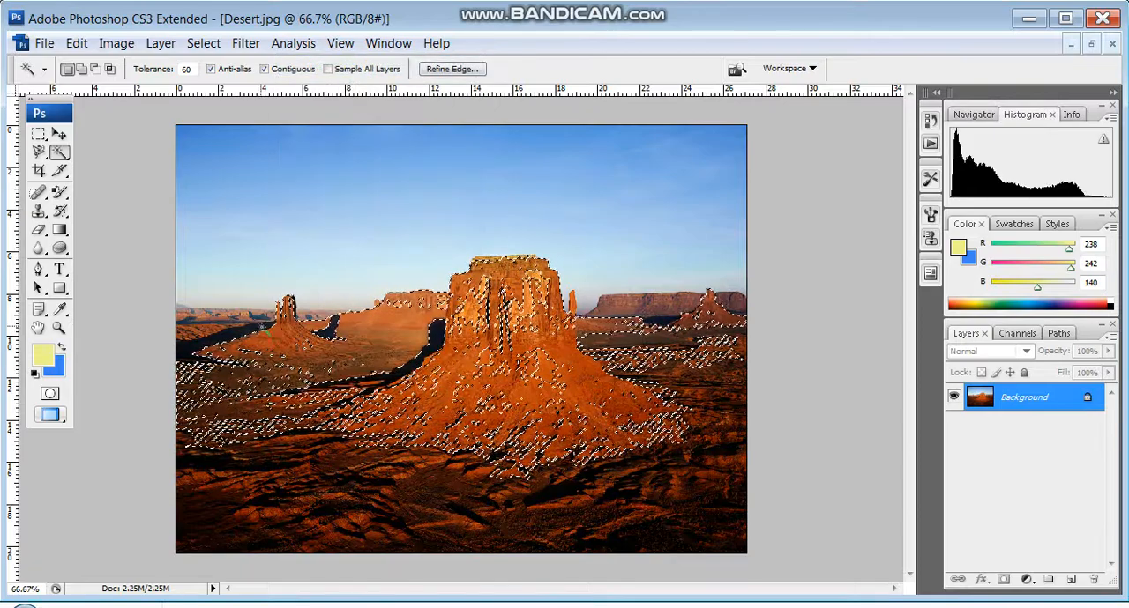
right_click(222, 274)
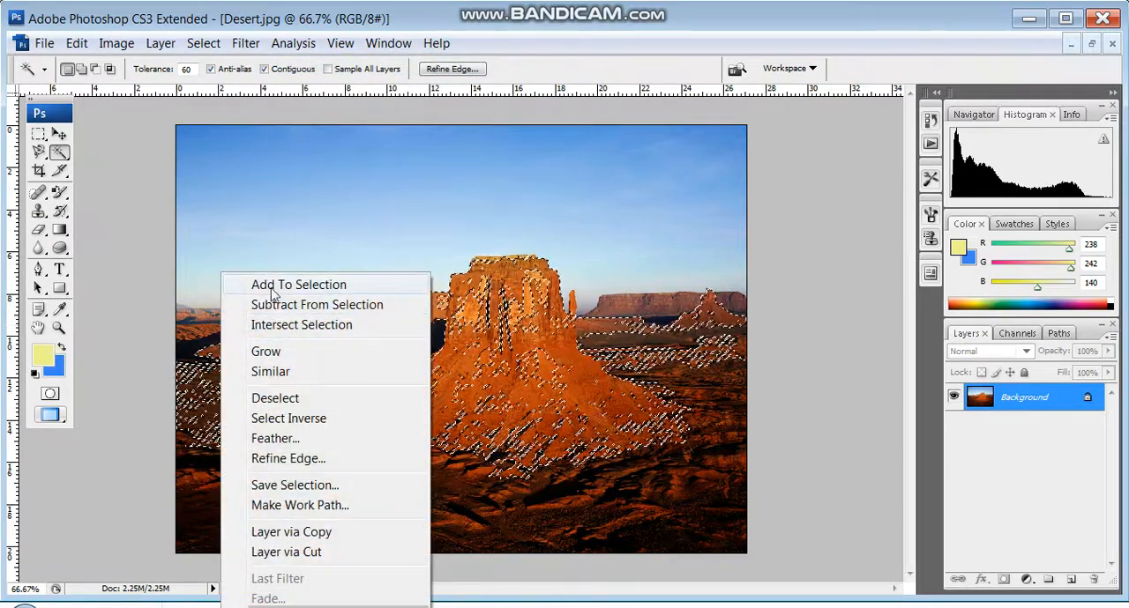
click(272, 286)
right_click(298, 455)
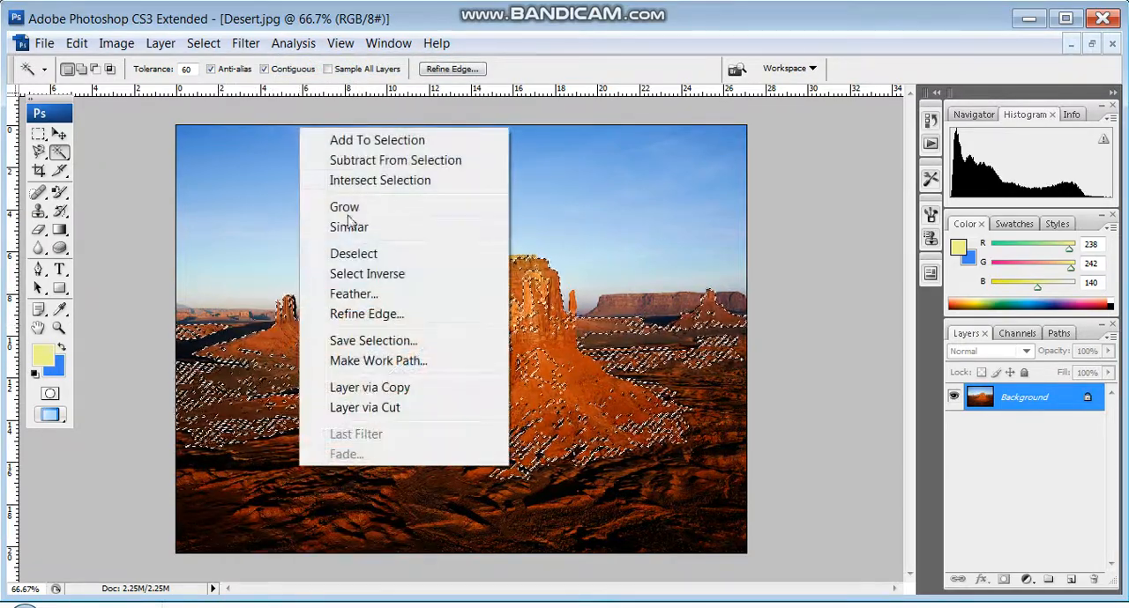
click(365, 141)
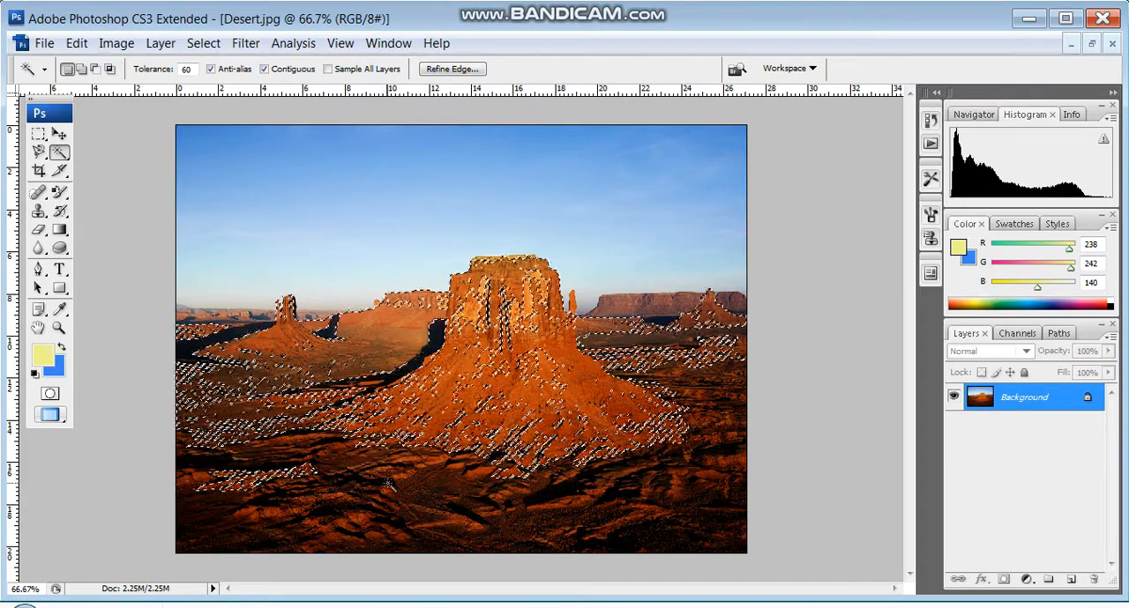
right_click(404, 164)
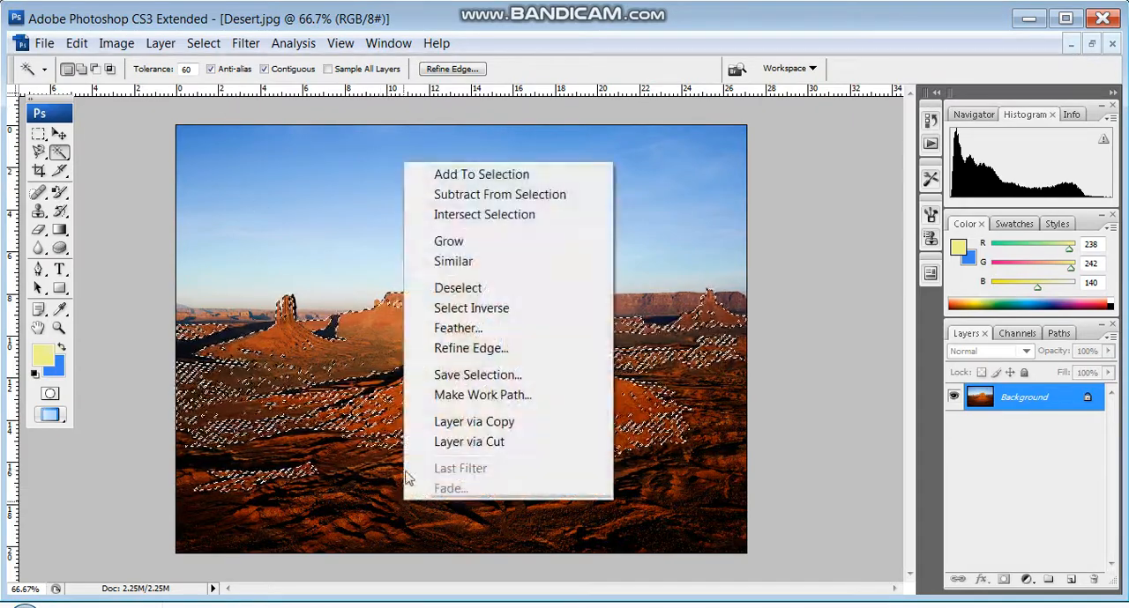
click(450, 176)
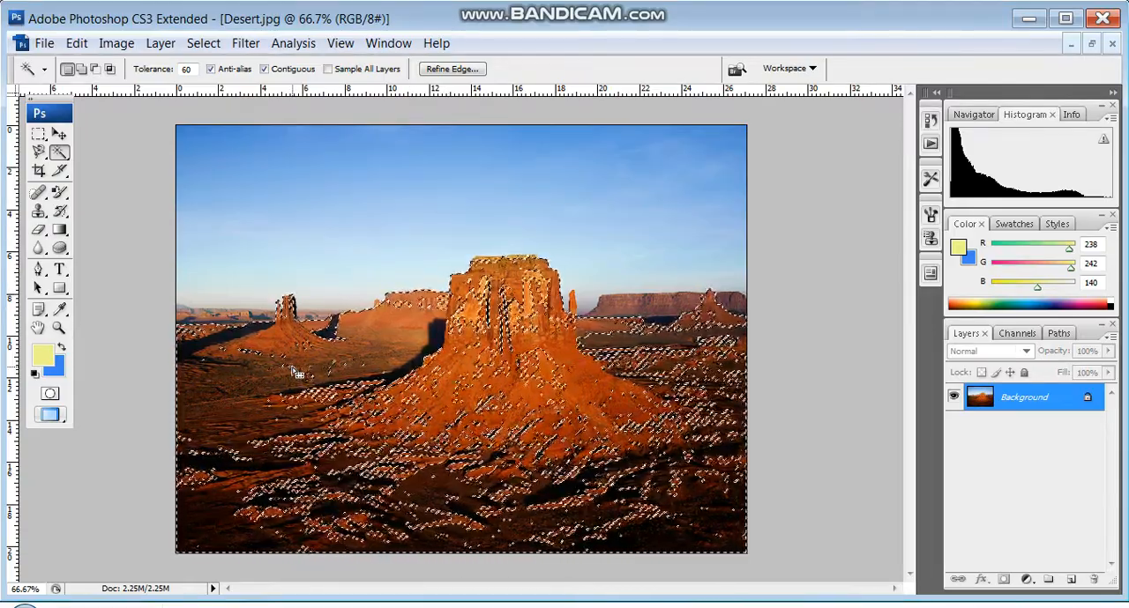
- Set the foreground colour to muted green with RGB values 135, 208, 170
click(37, 362)
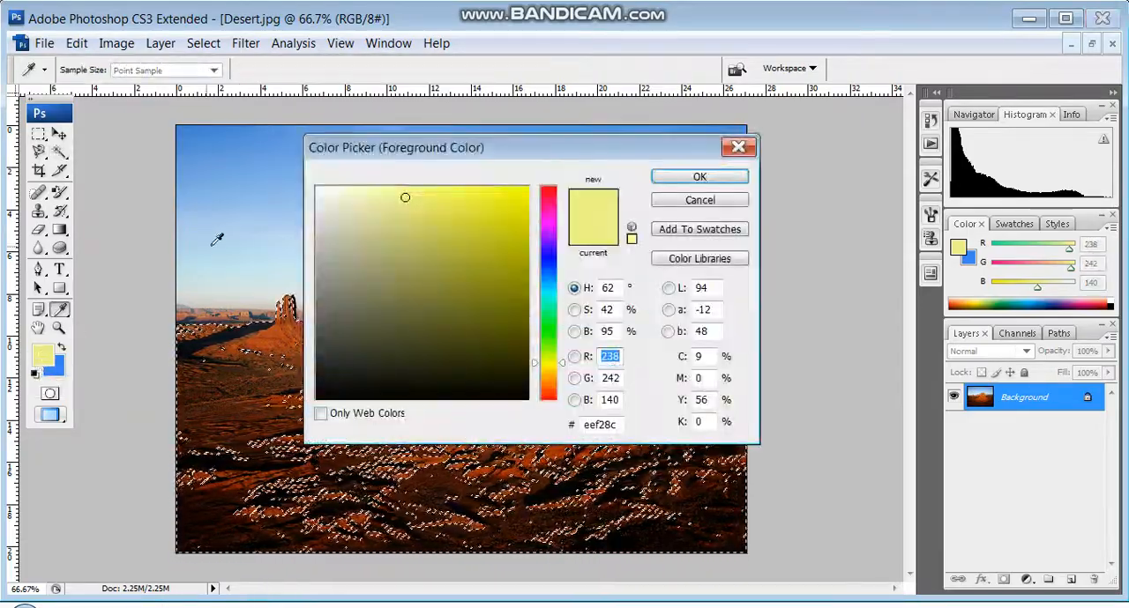
click(544, 312)
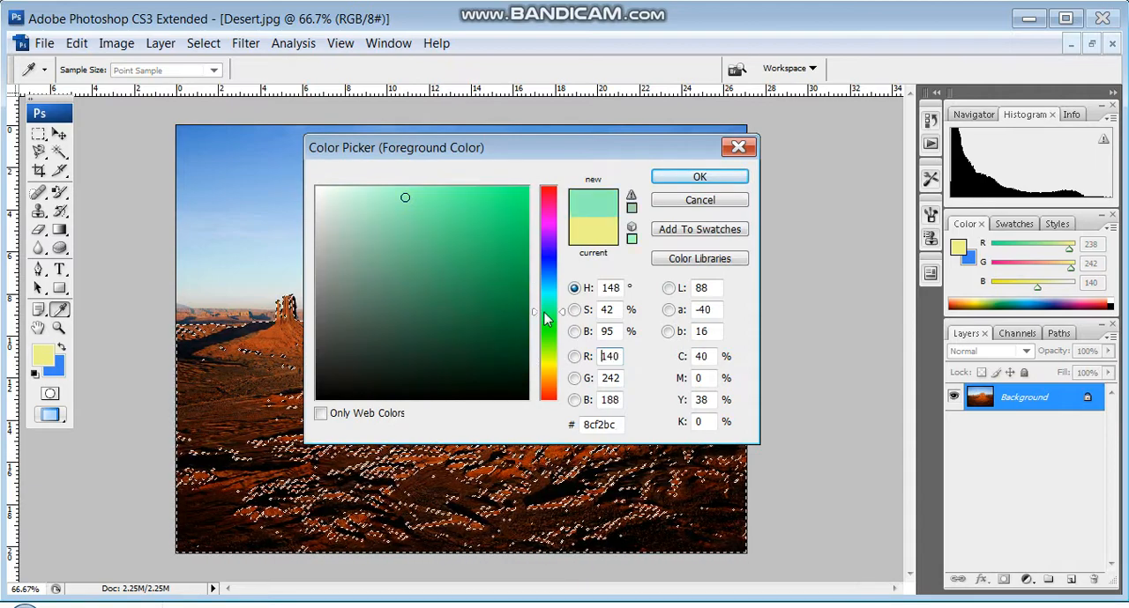
click(401, 220)
click(390, 226)
click(688, 177)
key(w)
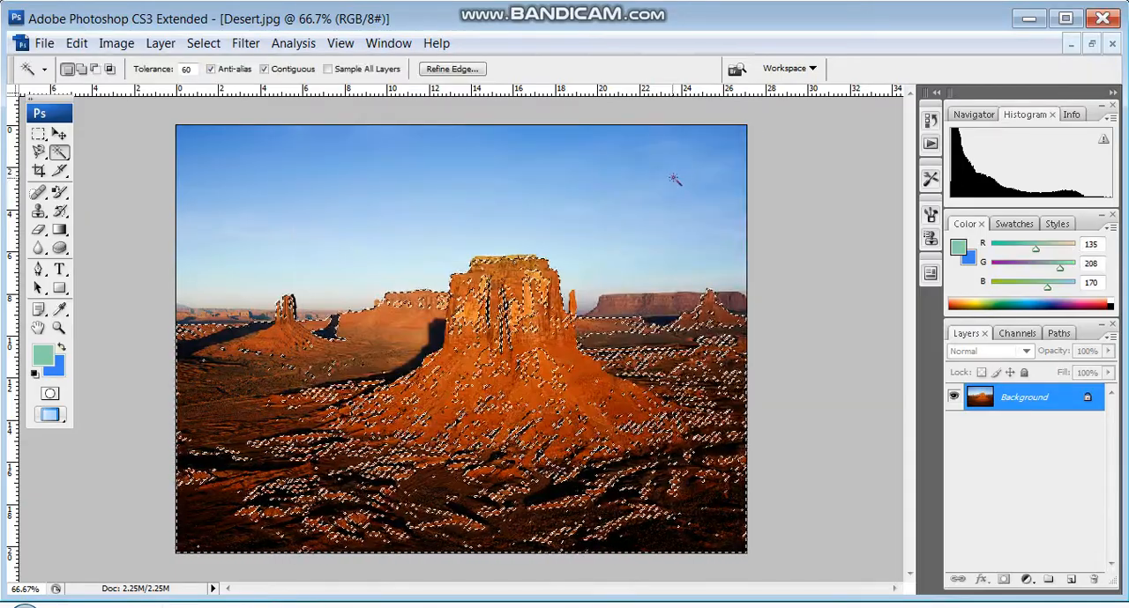
- Activate the Color Replacement Tool and set its brush diameter to 71 px
click(66, 200)
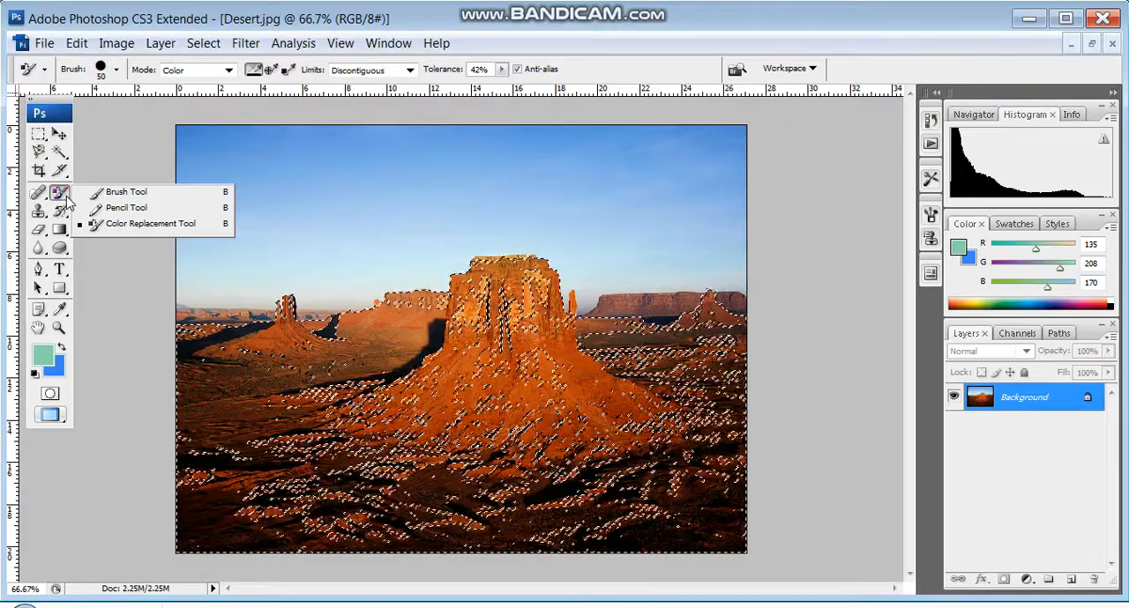
click(115, 224)
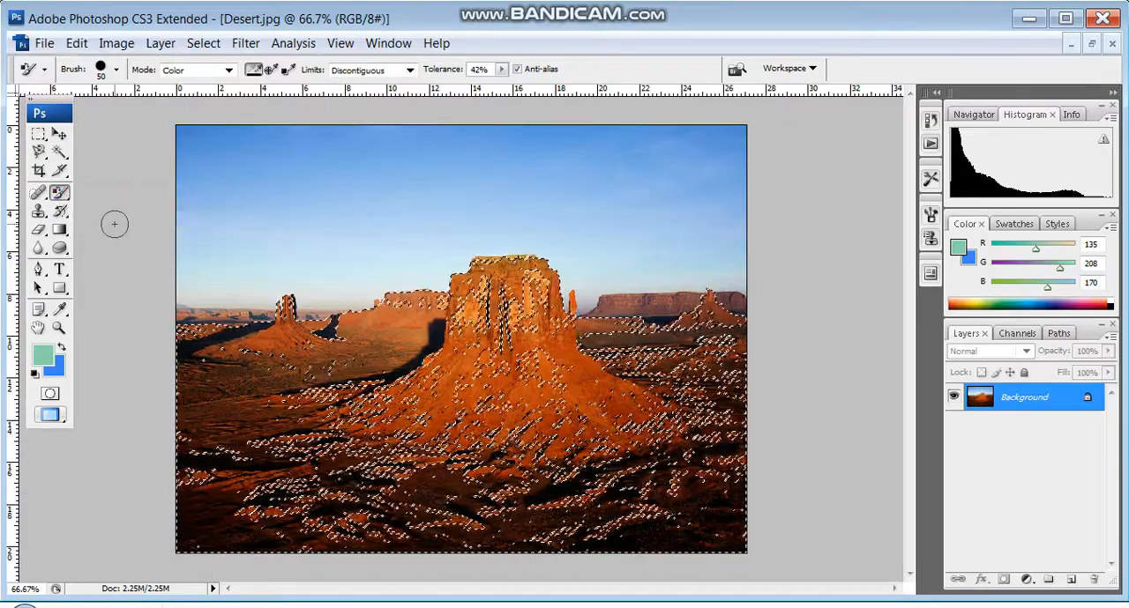
click(115, 69)
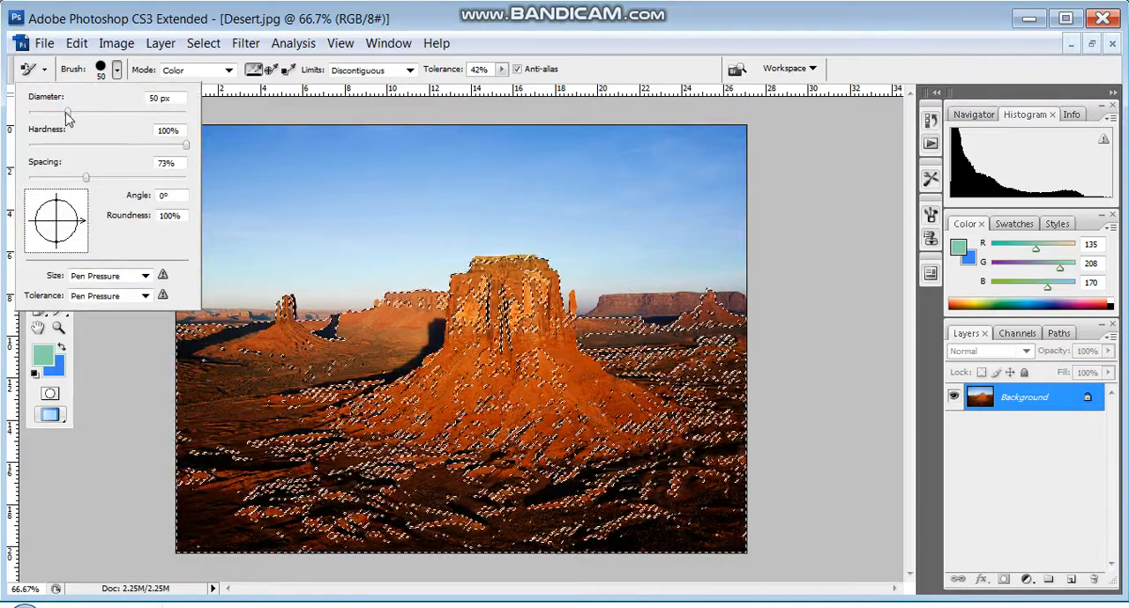
drag(65, 112, 84, 116)
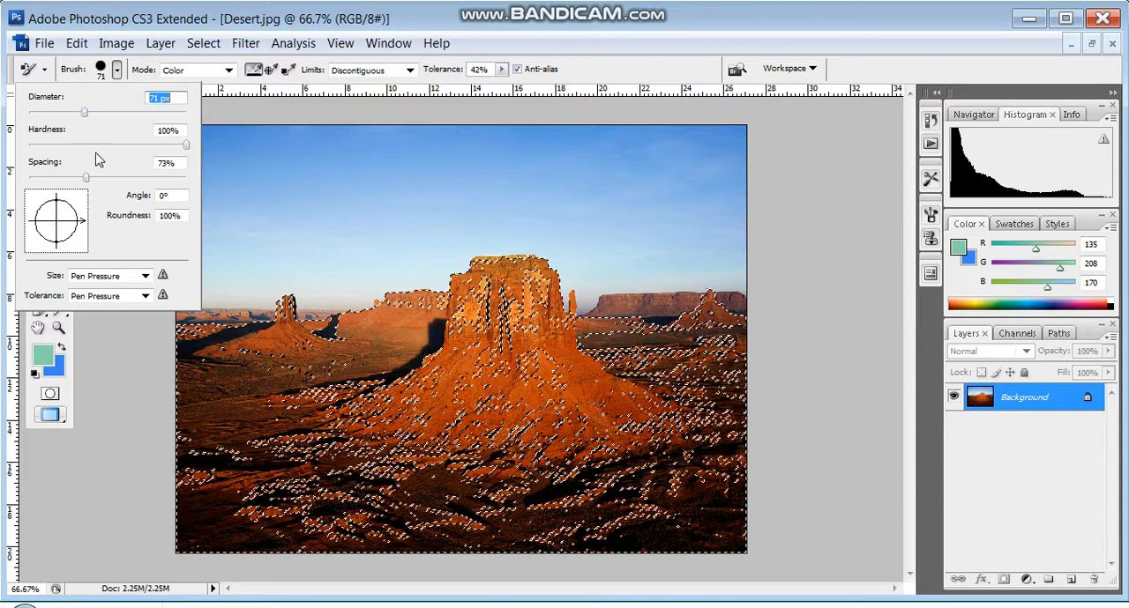
click(145, 350)
- Recolour the selected buttes and desert ground green with Color Replacement strokes and remove the selection
drag(233, 346, 290, 330)
drag(390, 322, 436, 308)
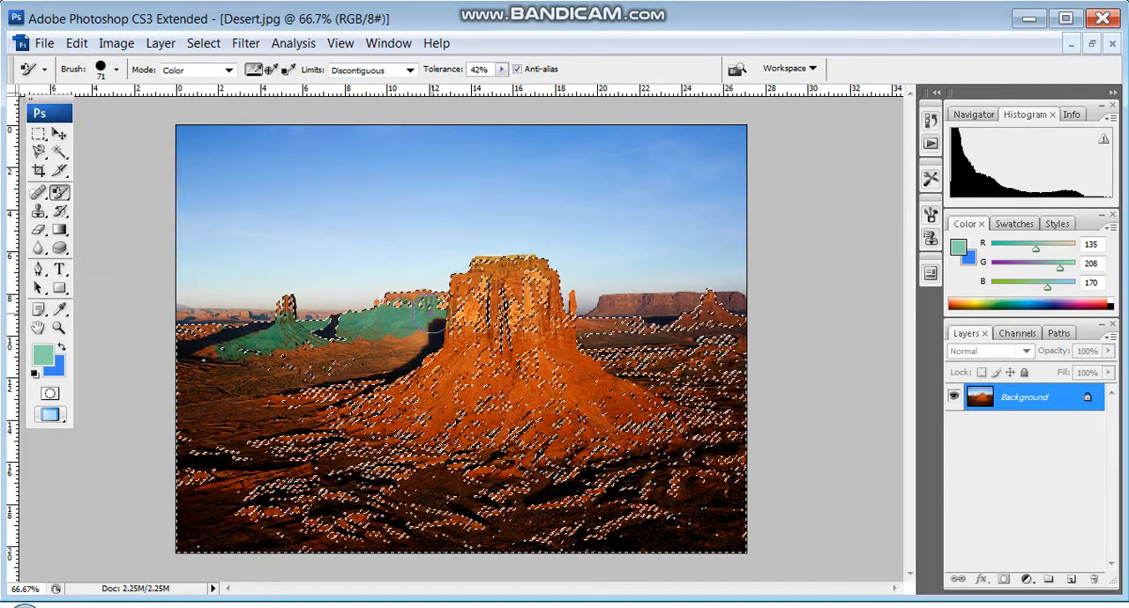
mouse_move(313, 375)
mouse_down()
mouse_move(461, 350)
mouse_move(243, 426)
mouse_move(338, 375)
mouse_move(552, 378)
mouse_move(332, 455)
mouse_move(393, 414)
mouse_move(556, 391)
mouse_move(573, 404)
mouse_move(476, 436)
mouse_move(622, 407)
mouse_up()
drag(457, 351, 618, 374)
drag(556, 334, 421, 317)
mouse_move(483, 263)
mouse_down()
mouse_move(623, 314)
mouse_move(595, 362)
mouse_move(693, 313)
mouse_move(739, 342)
mouse_move(640, 364)
mouse_move(629, 415)
mouse_move(678, 379)
mouse_move(683, 456)
mouse_move(262, 516)
mouse_move(527, 470)
mouse_move(264, 475)
mouse_move(321, 408)
mouse_move(425, 410)
mouse_move(260, 411)
mouse_move(197, 362)
mouse_move(337, 339)
mouse_move(245, 333)
mouse_up()
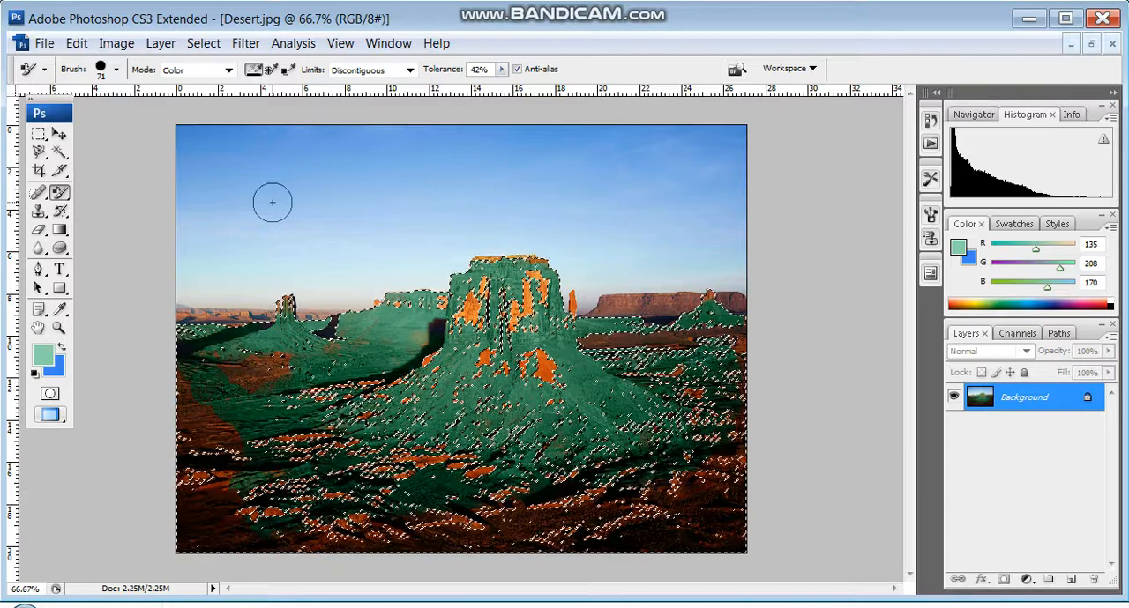
key(ctrl+d)
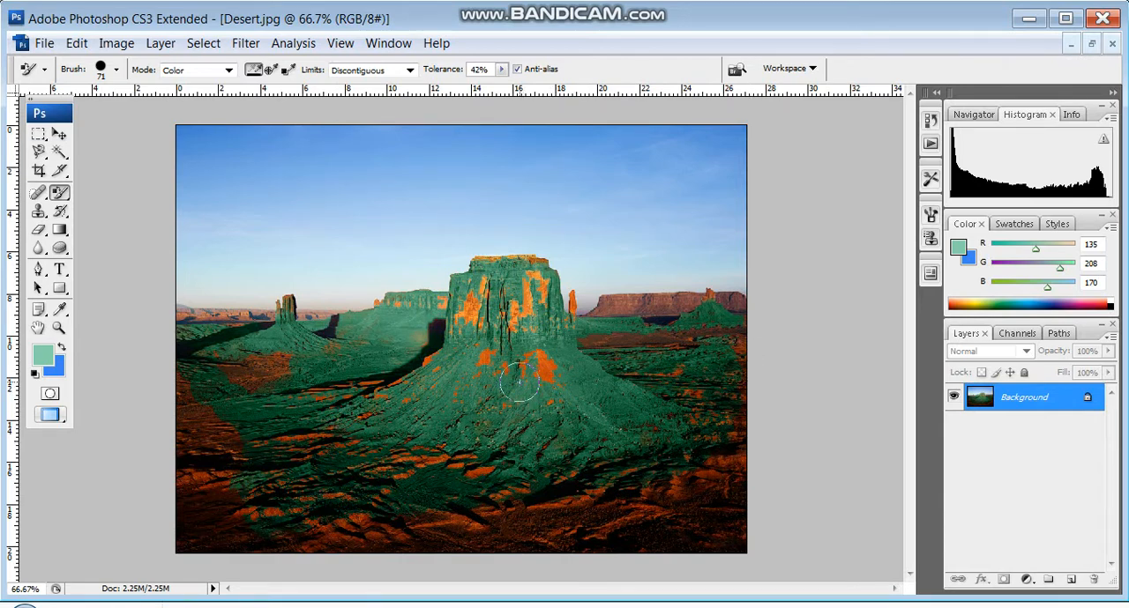
- Open Tulips.jpg from the Sample Pictures folder
click(42, 44)
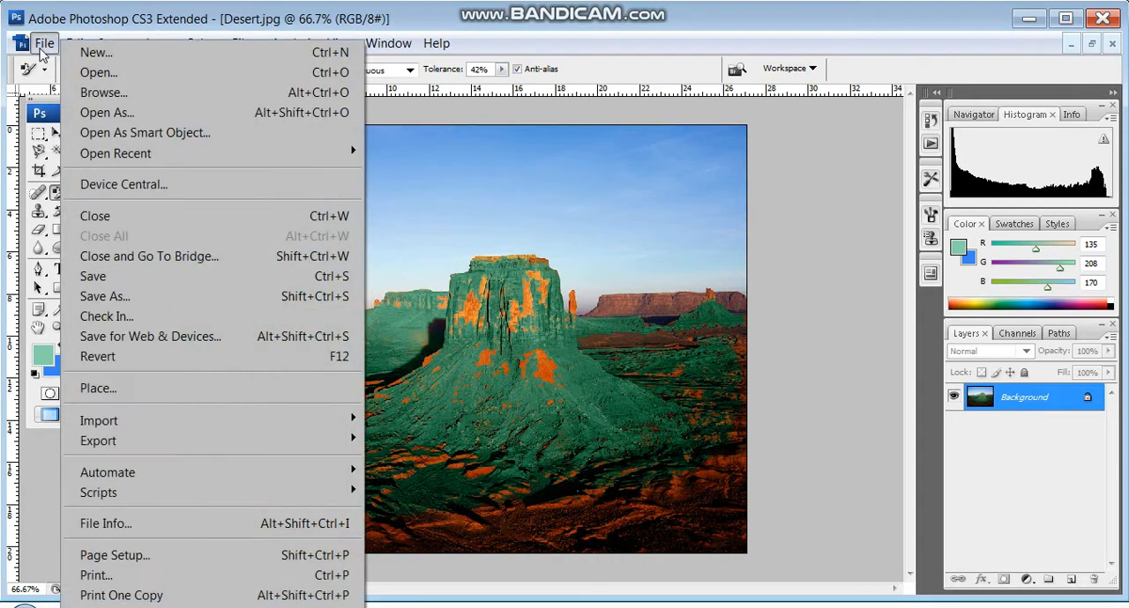
click(86, 74)
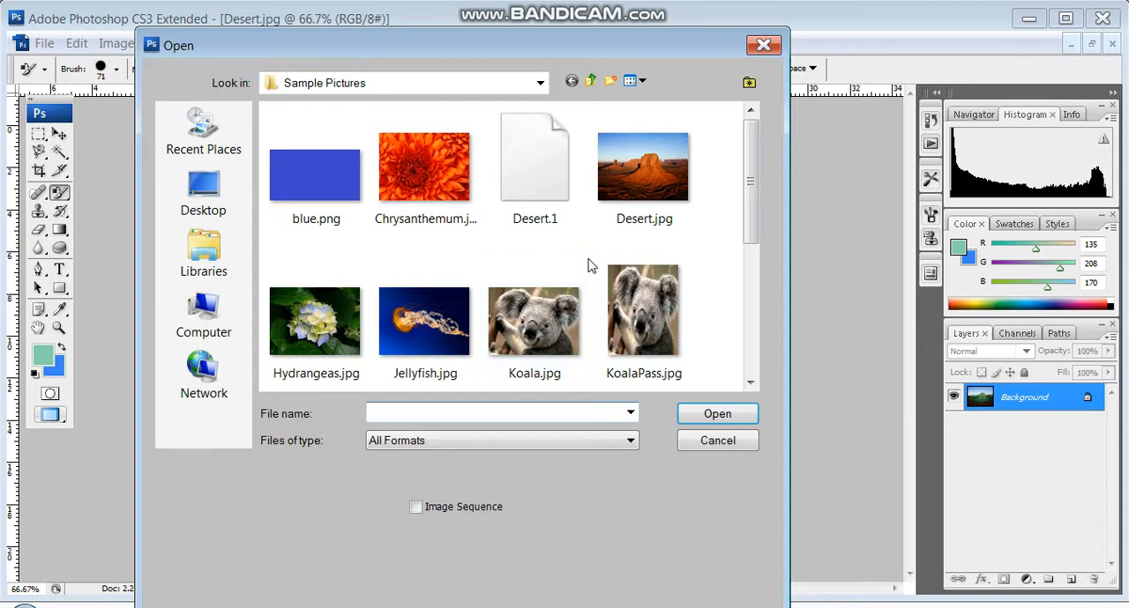
drag(747, 229, 754, 362)
click(534, 340)
click(693, 414)
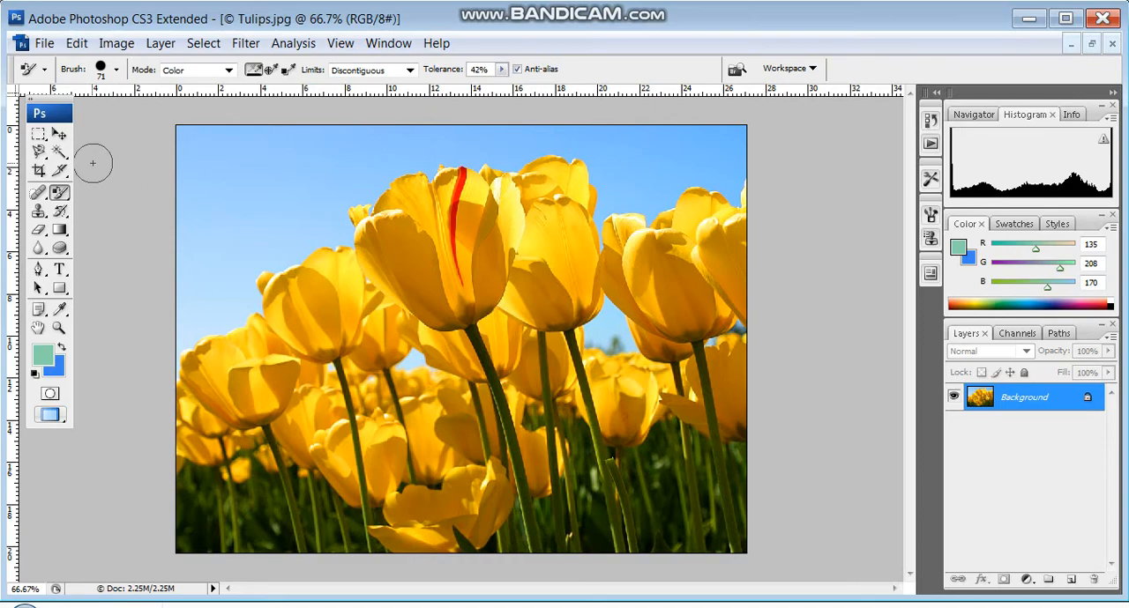
- Select the yellow tulip petals with the Magic Wand, adding the unselected upper and left-hand flowers to the selection
click(59, 152)
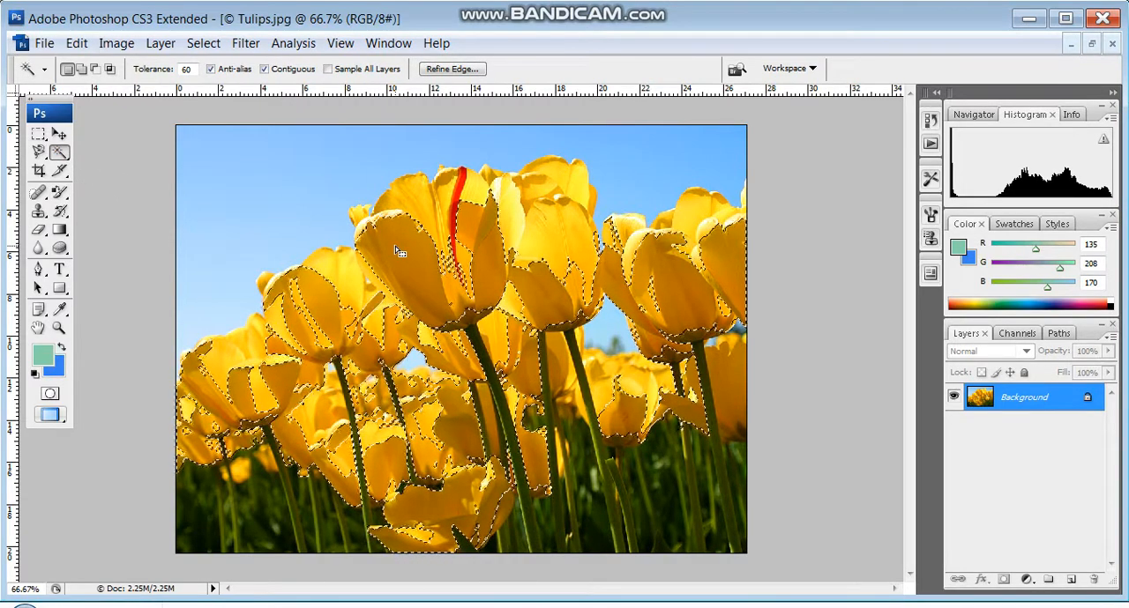
right_click(419, 209)
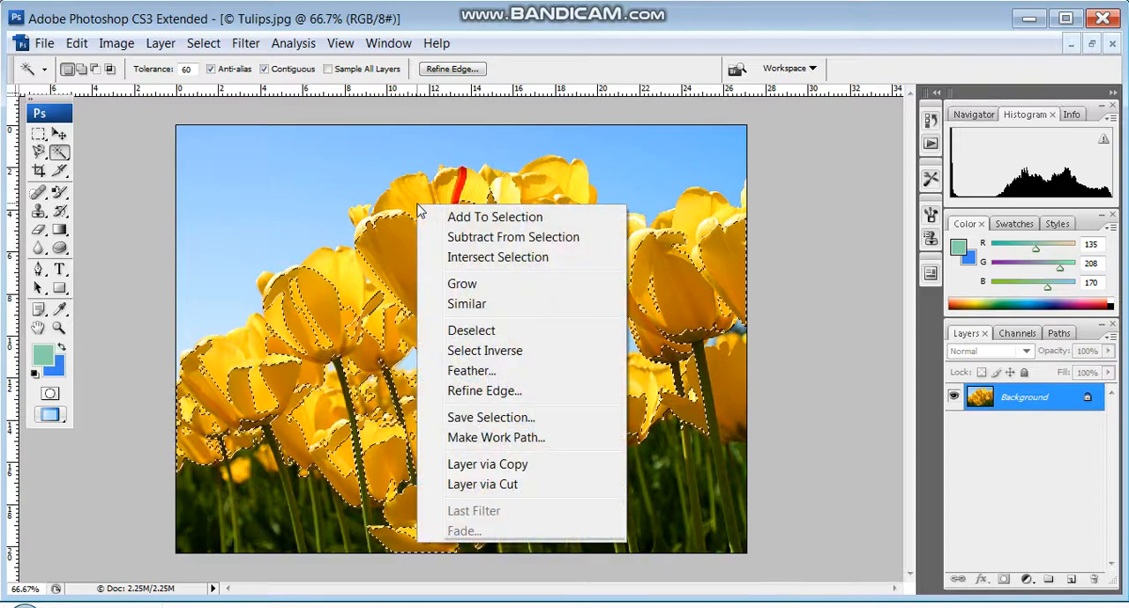
click(421, 216)
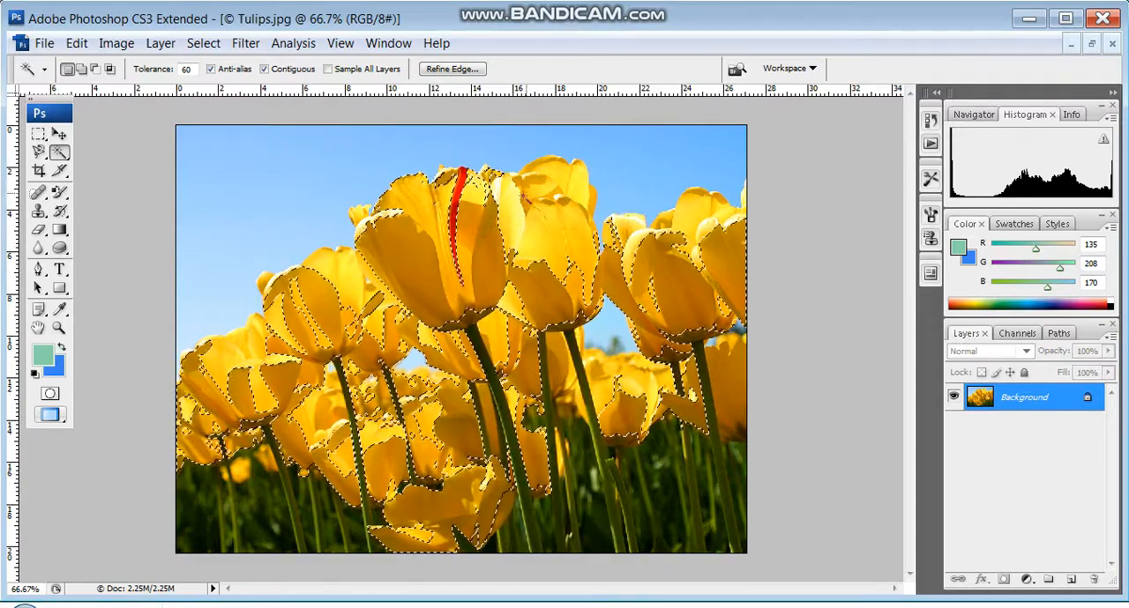
right_click(555, 195)
click(591, 205)
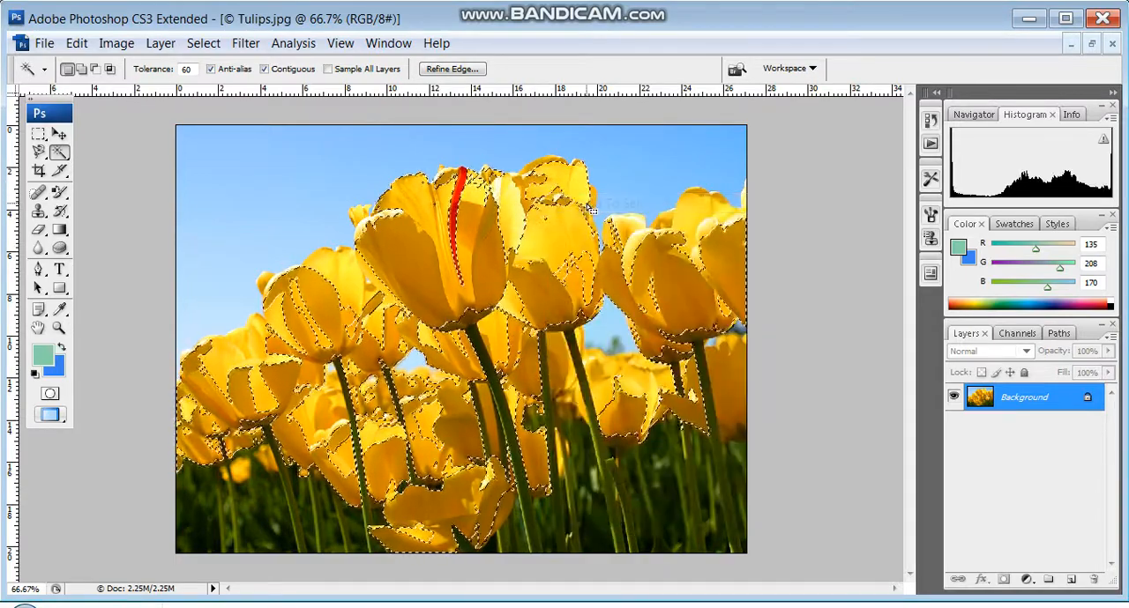
right_click(246, 342)
click(325, 16)
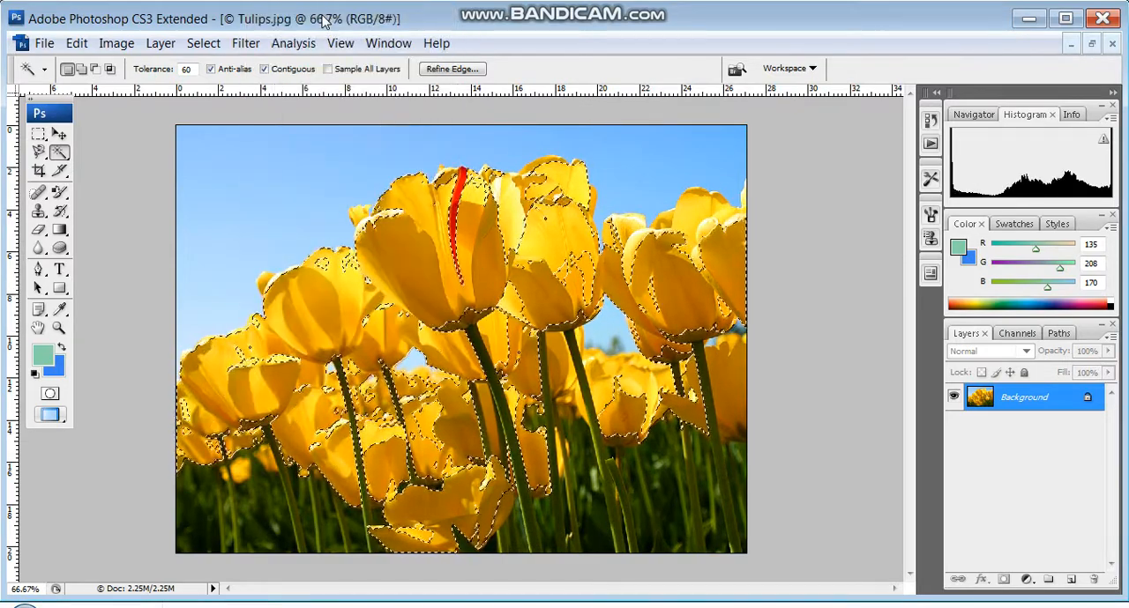
- Set the foreground colour to pink (#eb6ecf) and activate the Color Replacement Tool
click(43, 352)
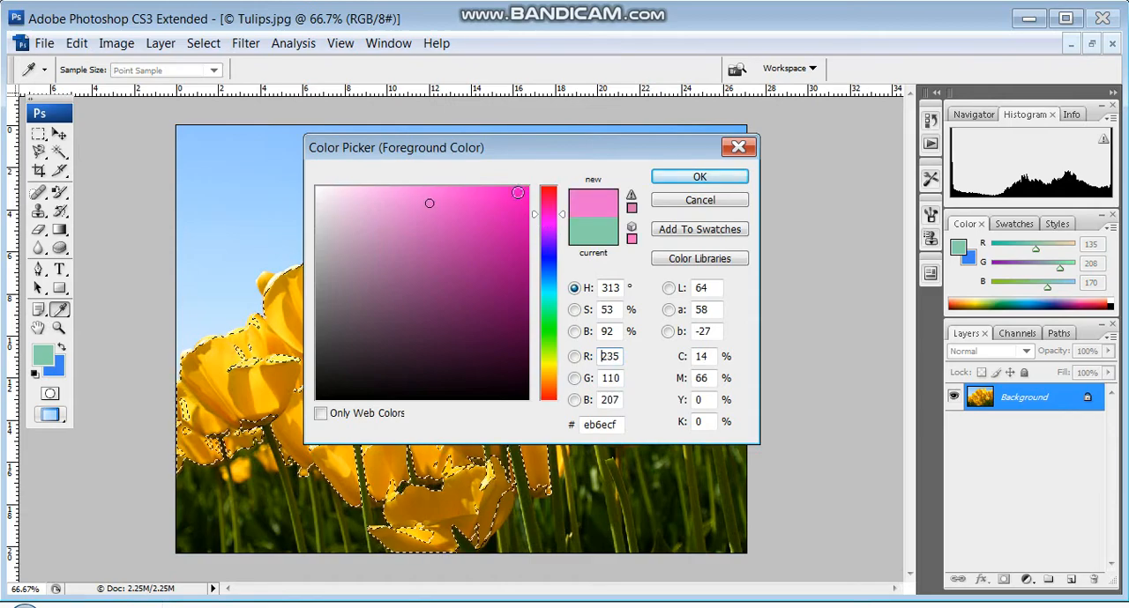
click(698, 178)
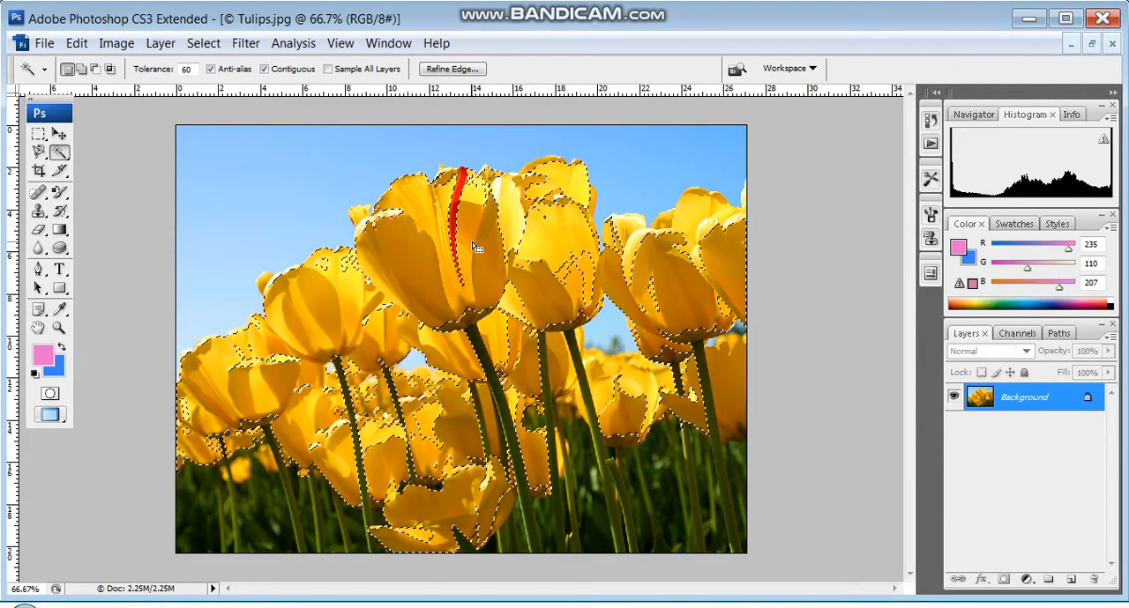
click(66, 199)
click(124, 224)
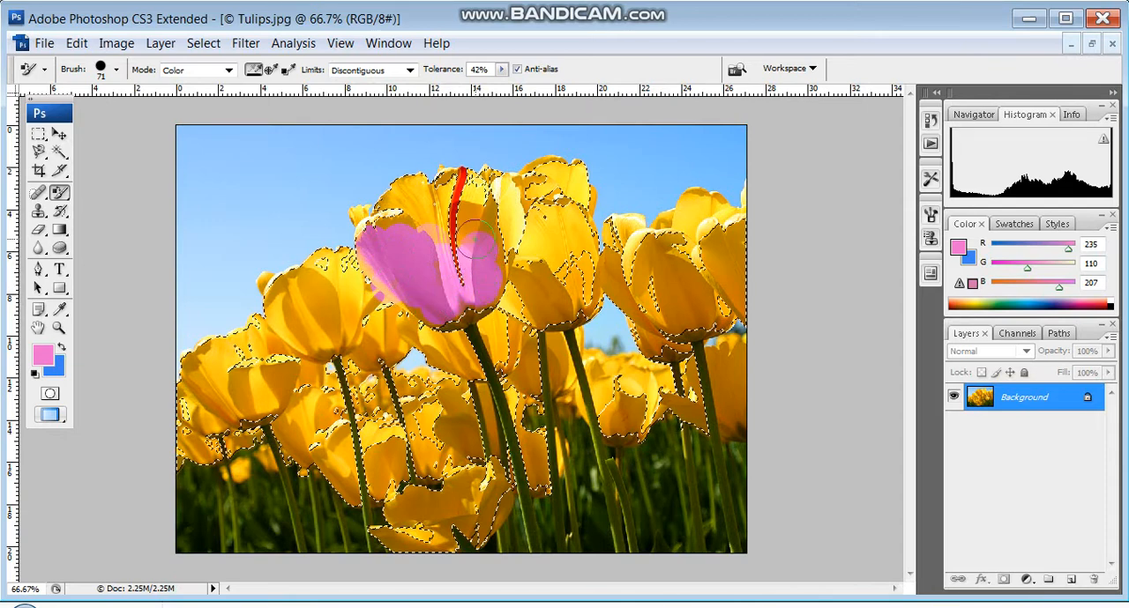
- Recolour the selected petals of the central and right-hand tulips pink with Color Replacement strokes
mouse_move(460, 184)
mouse_down()
mouse_move(399, 202)
mouse_move(371, 231)
mouse_move(353, 217)
mouse_move(432, 215)
mouse_up()
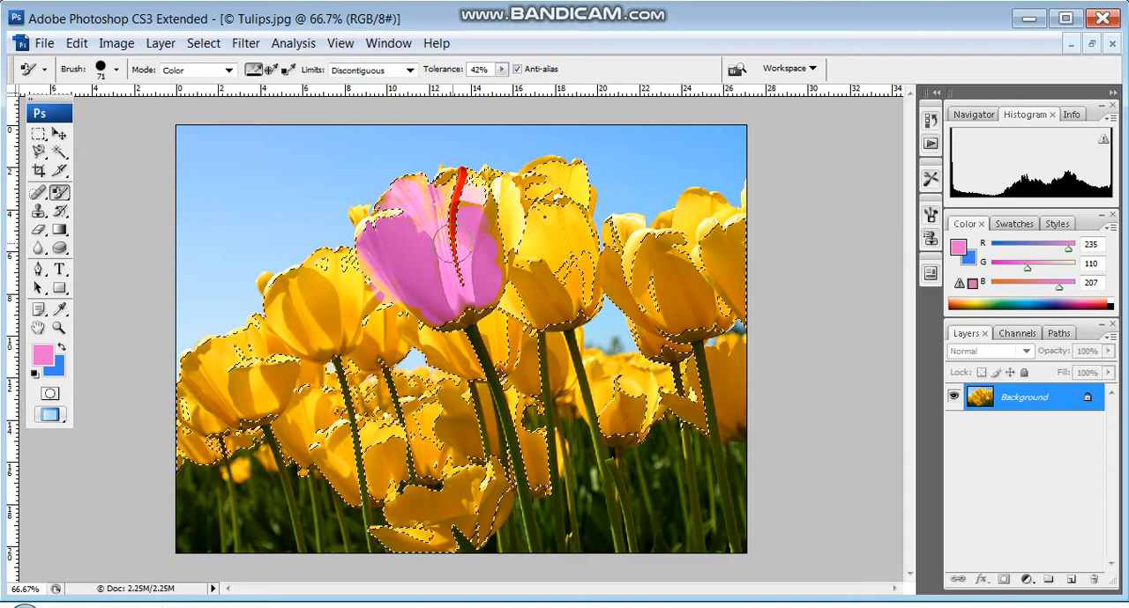
mouse_move(391, 231)
mouse_down()
mouse_move(425, 192)
mouse_move(466, 176)
mouse_move(494, 194)
mouse_move(509, 234)
mouse_up()
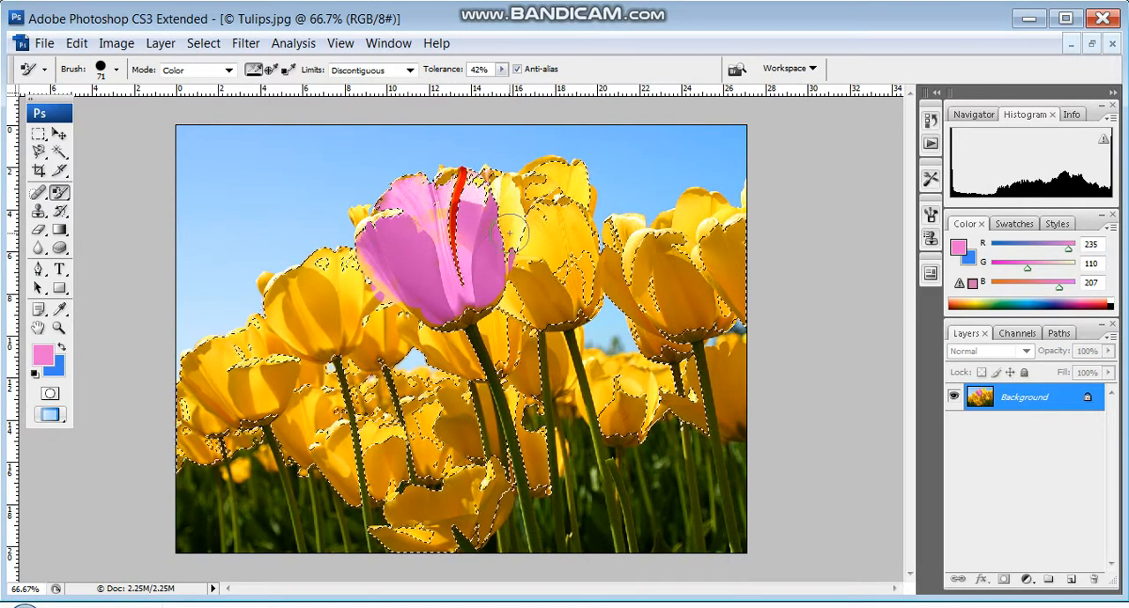
mouse_move(511, 196)
mouse_down()
mouse_move(556, 296)
mouse_move(522, 241)
mouse_up()
mouse_move(540, 304)
mouse_down()
mouse_move(563, 263)
mouse_move(559, 215)
mouse_move(582, 262)
mouse_move(560, 300)
mouse_move(541, 300)
mouse_move(504, 274)
mouse_move(584, 262)
mouse_up()
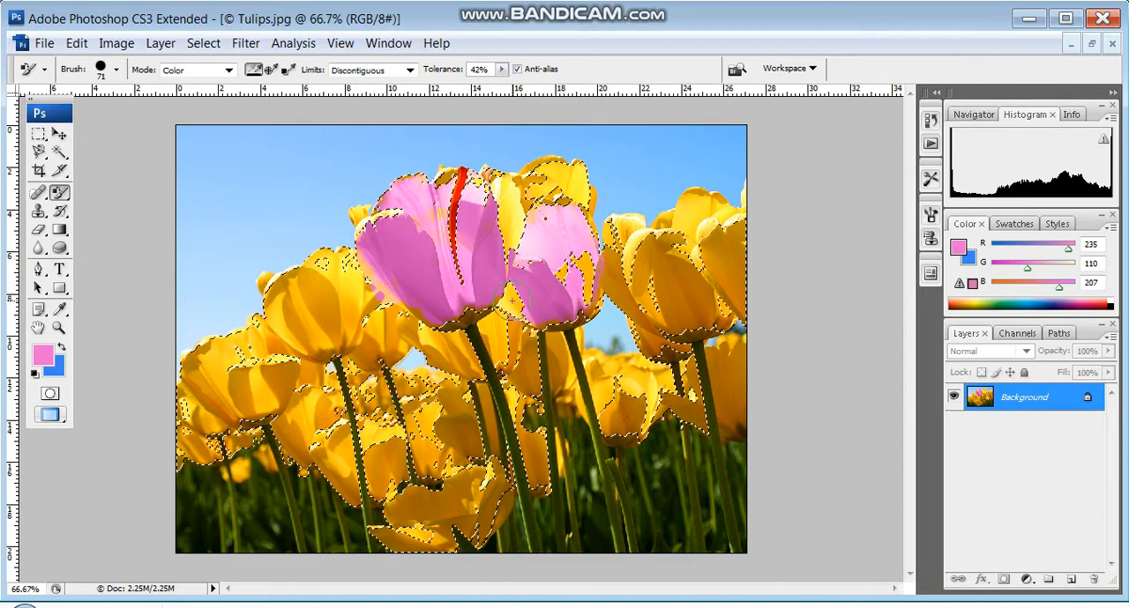
click(549, 185)
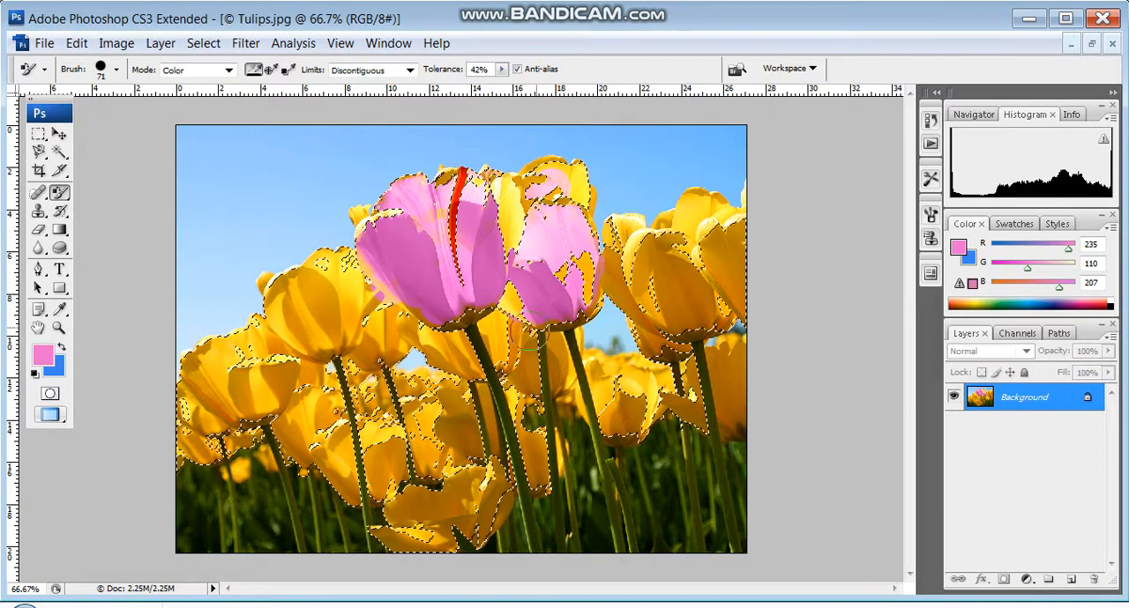
mouse_move(642, 252)
mouse_down()
mouse_move(665, 304)
mouse_move(698, 313)
mouse_move(656, 240)
mouse_move(708, 233)
mouse_move(727, 256)
mouse_up()
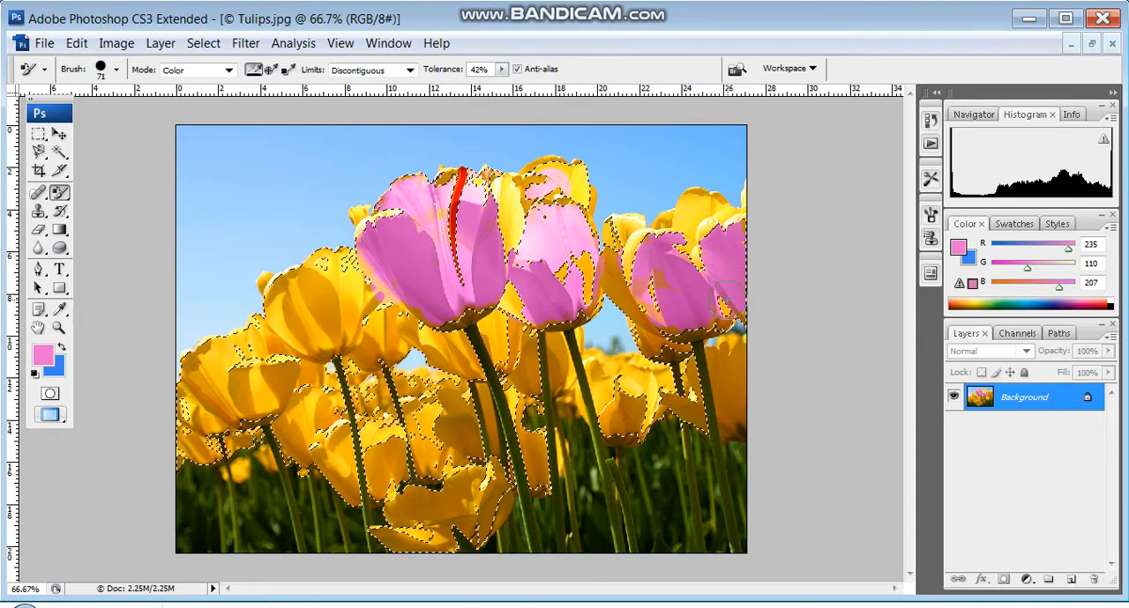
drag(736, 234, 666, 256)
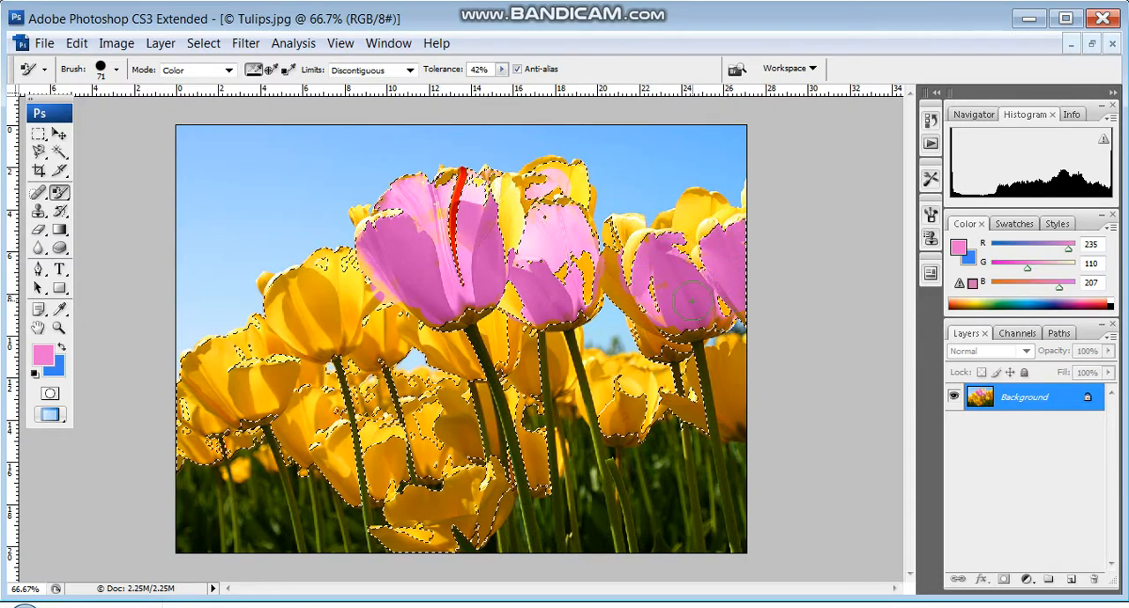